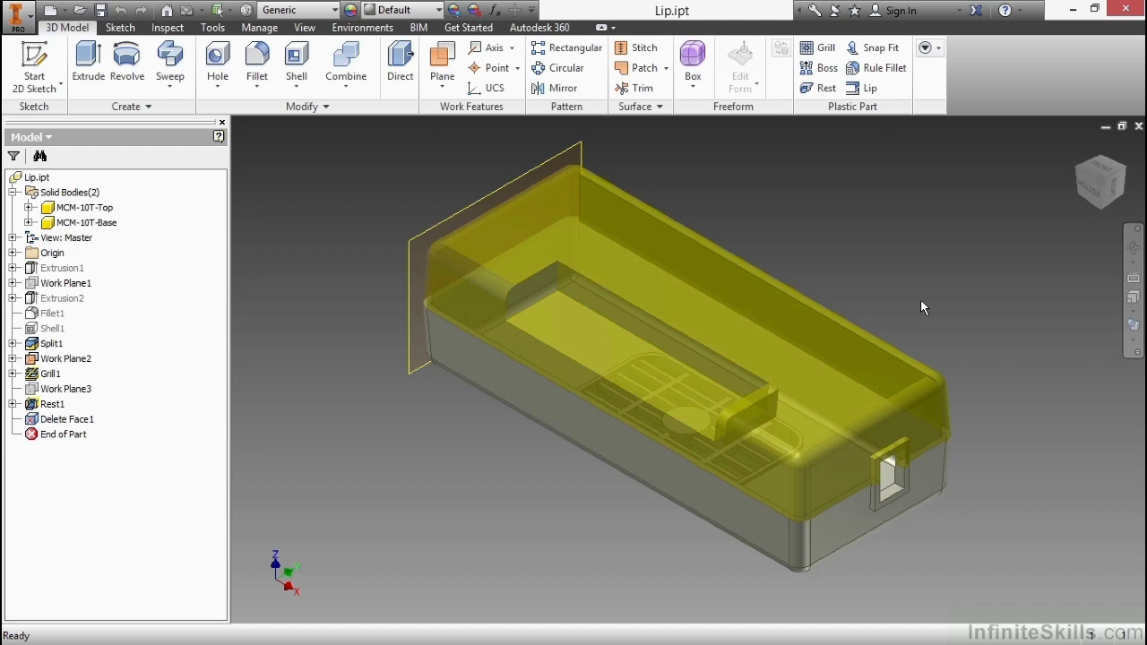
- Start a lip on the base body, taking its open rim edge as the path and the flat rim face as guide
scroll(909, 448, up, 6)
click(868, 90)
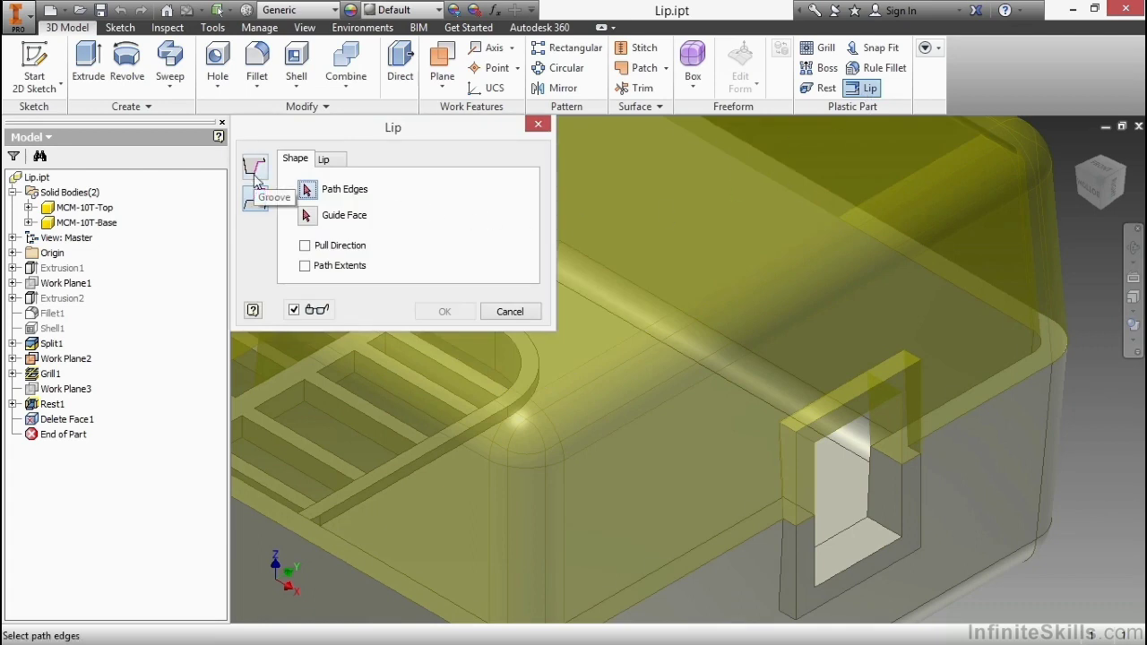
click(256, 182)
click(257, 201)
click(885, 448)
click(309, 216)
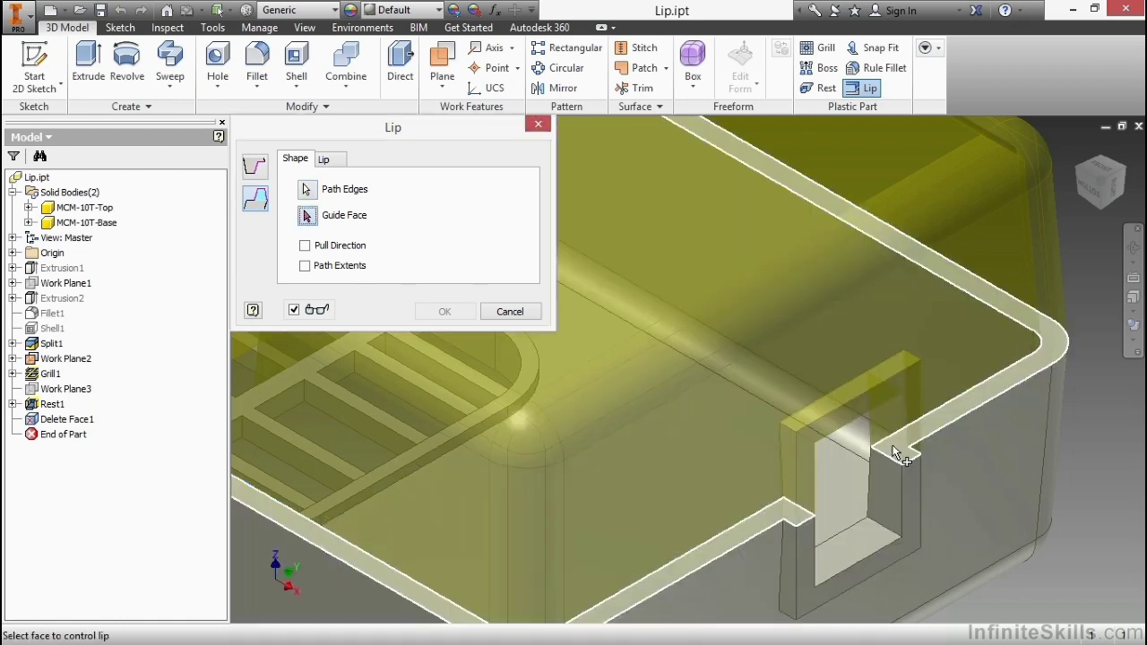
click(893, 452)
- Set the lip height to .7 mm
click(326, 161)
click(465, 249)
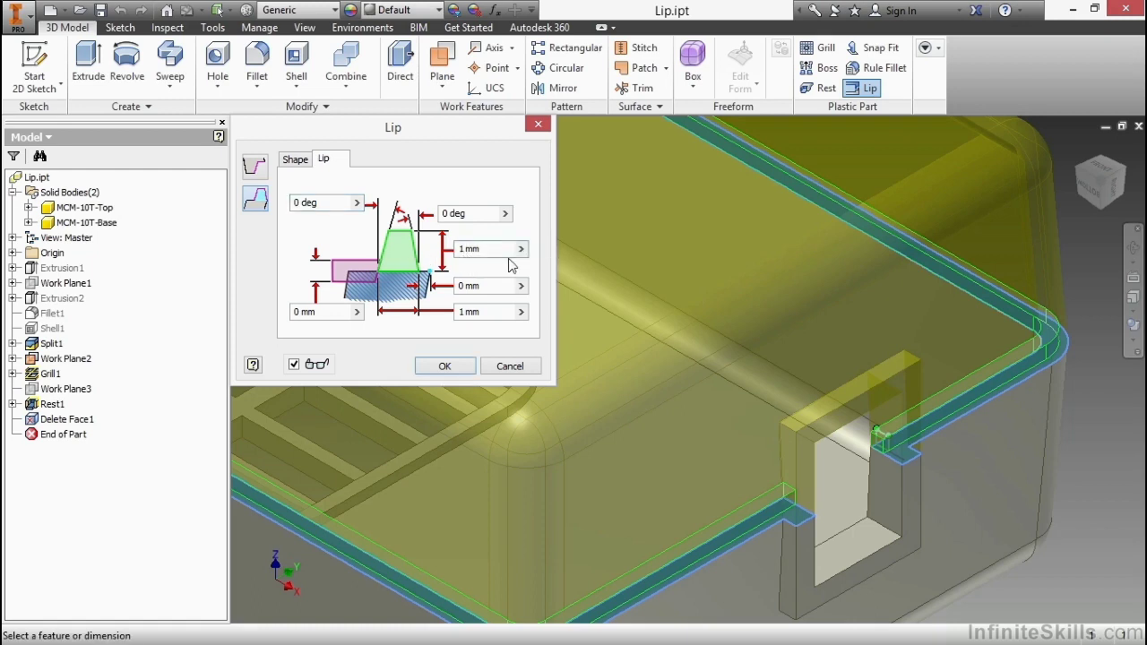
key(BackSpace)
text(.7)
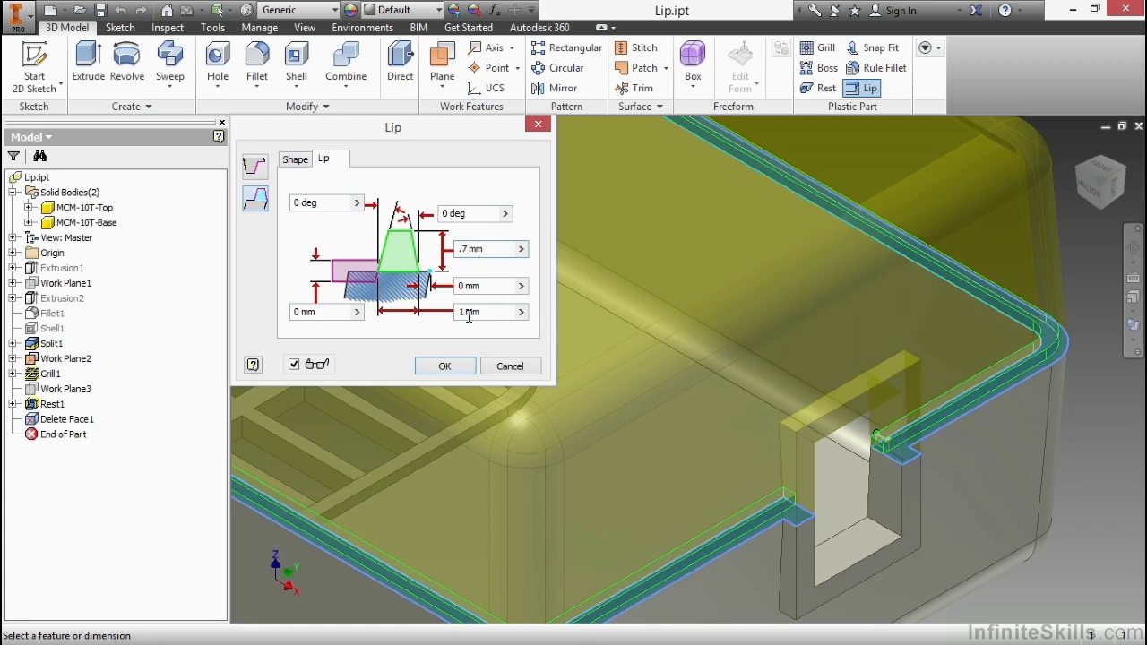
- Set the lip width to the Thickness parameter divided by 2 and create the lip on the base
click(521, 312)
click(605, 376)
drag(484, 313, 469, 317)
click(476, 313)
click(440, 366)
click(869, 90)
shift+middle_drag(794, 466, 737, 418)
click(877, 417)
click(307, 216)
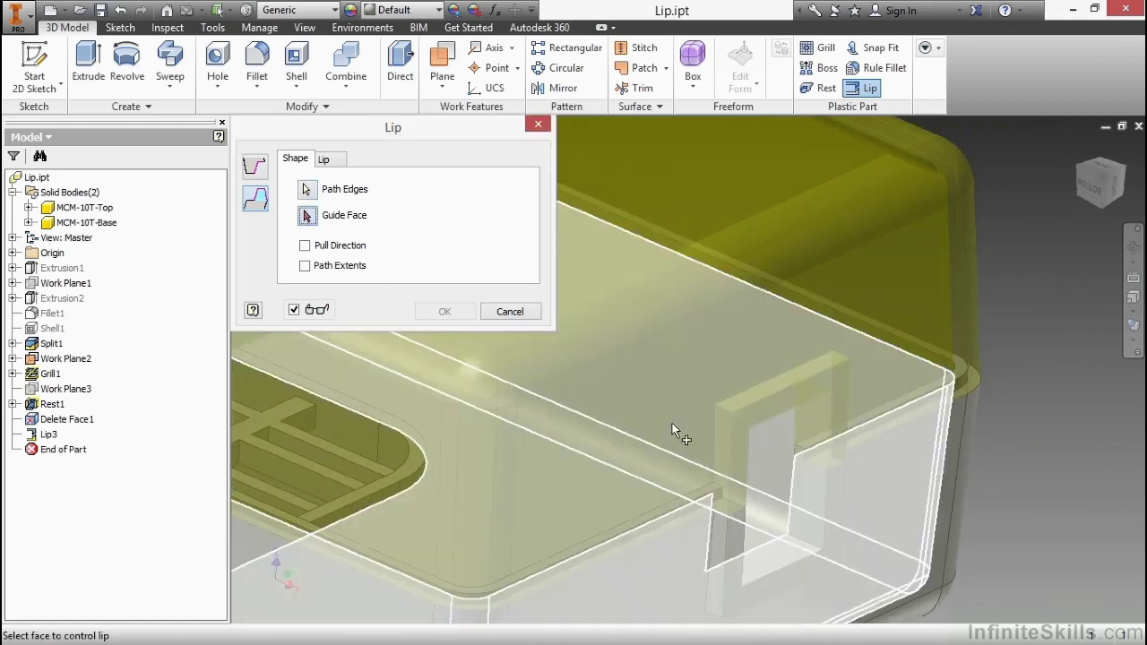
click(818, 462)
click(818, 461)
scroll(955, 542, up, 2)
shift+middle_drag(957, 543, 543, 555)
scroll(556, 556, down, 4)
click(625, 553)
scroll(663, 557, up, 2)
shift+middle_drag(663, 557, 531, 403)
click(514, 313)
- Hide the MCM-10T-Base solid body
middle_drag(758, 498, 879, 420)
right_click(101, 227)
click(138, 291)
- Set up a groove on the top body, using its lower rim edge as the path and the rim face as guide
shift+middle_drag(686, 477, 676, 512)
click(865, 88)
click(779, 457)
click(331, 220)
click(828, 318)
shift+middle_drag(737, 482, 687, 499)
click(254, 168)
click(328, 159)
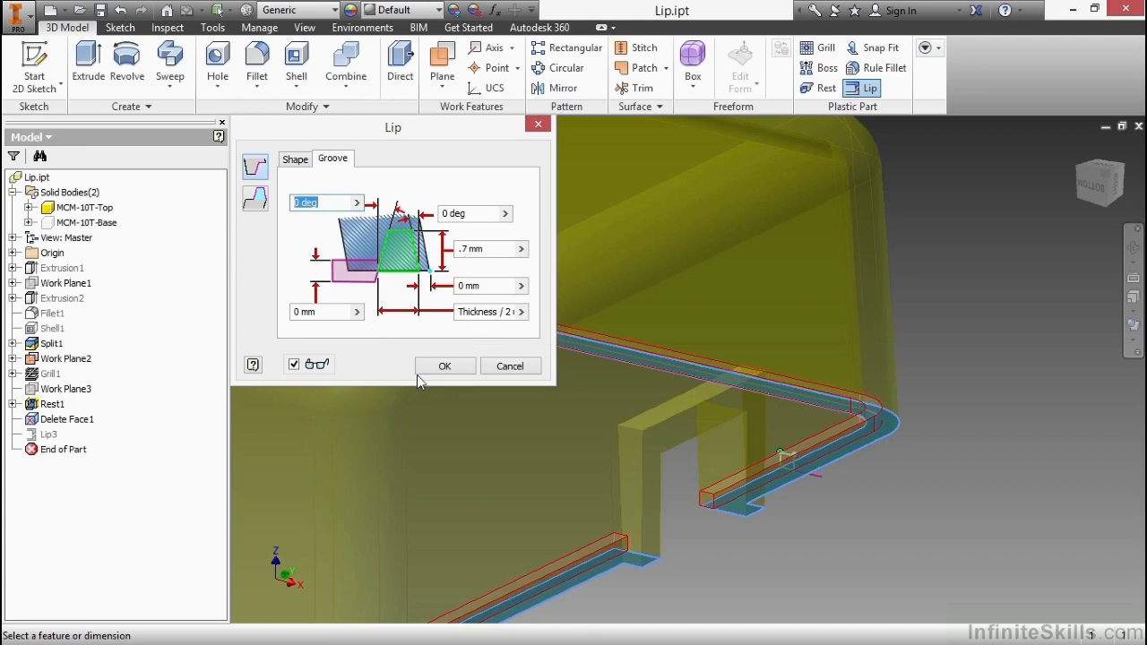